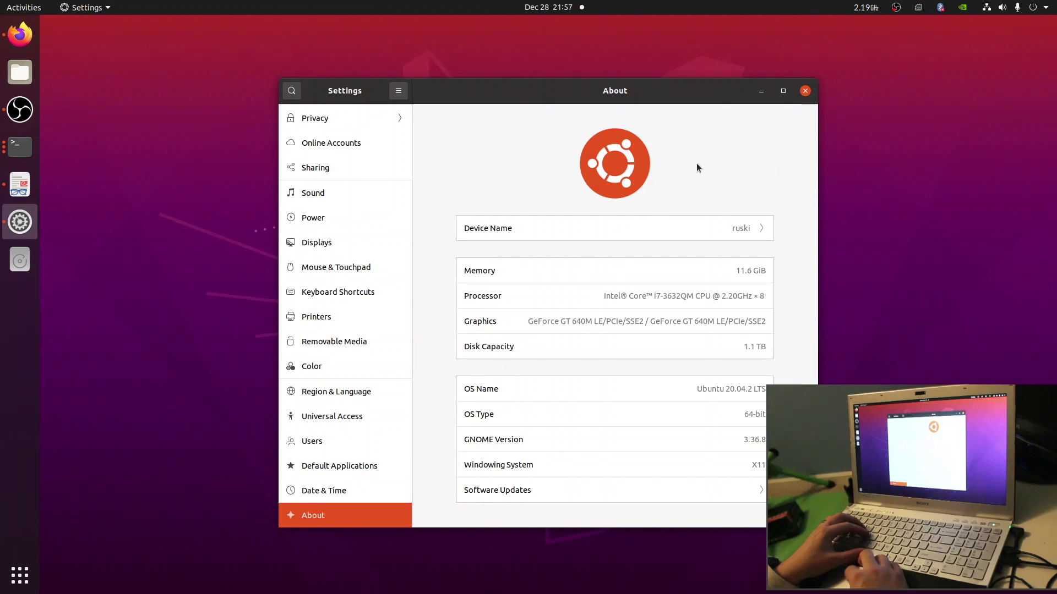
Snap the Settings About window to the right half and a new Terminal to the left half
key("super+Right")
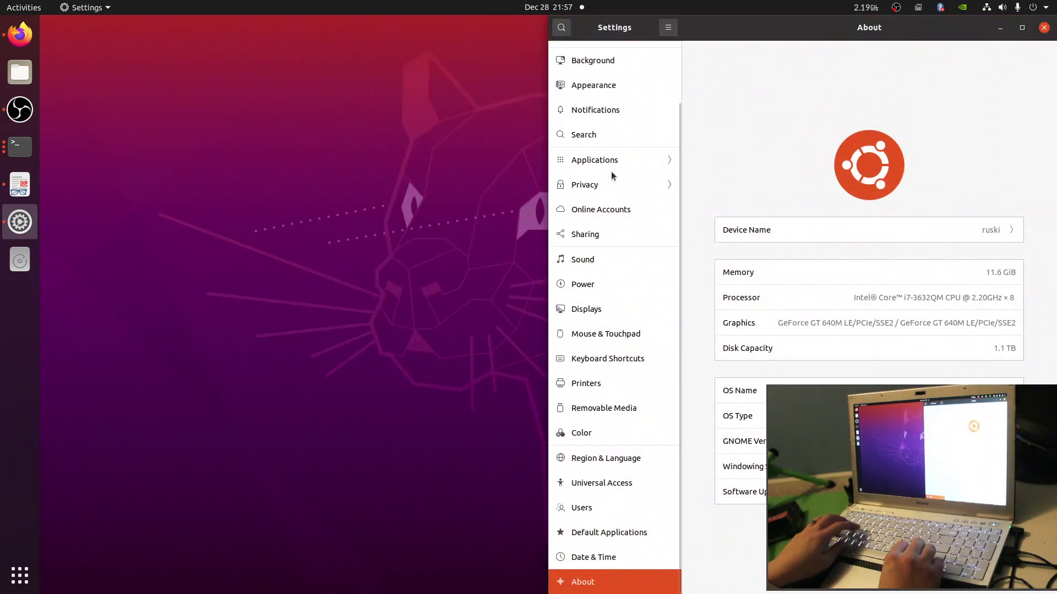
key("ctrl+alt+t")
key("super+Left")
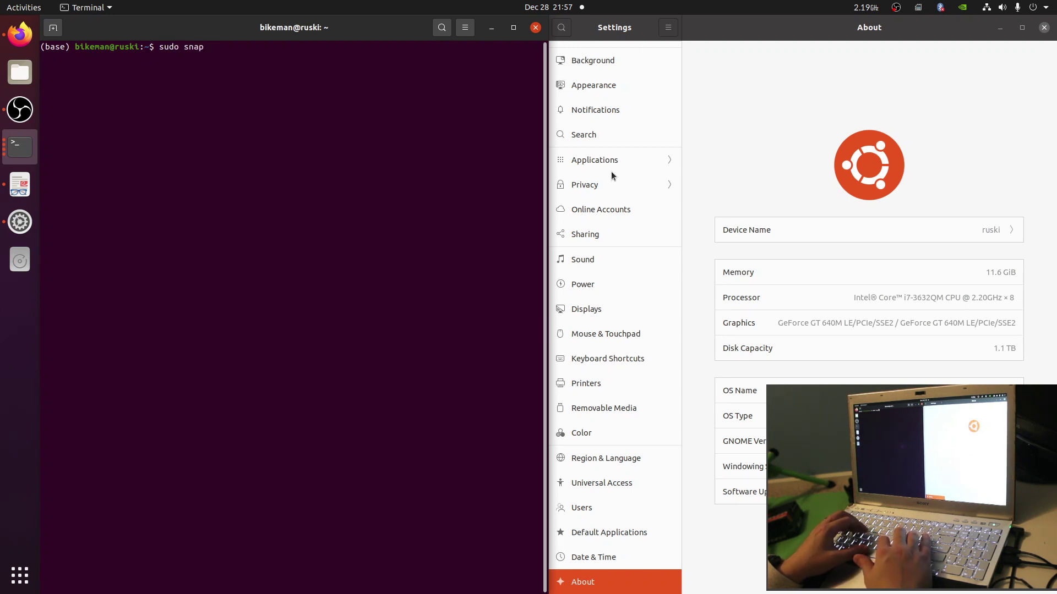
Install Brave with 'sudo snap install brave' and the administrator password, then bring up the xcloud diagram PDF
type("sudo snap install brave")
key("Return")
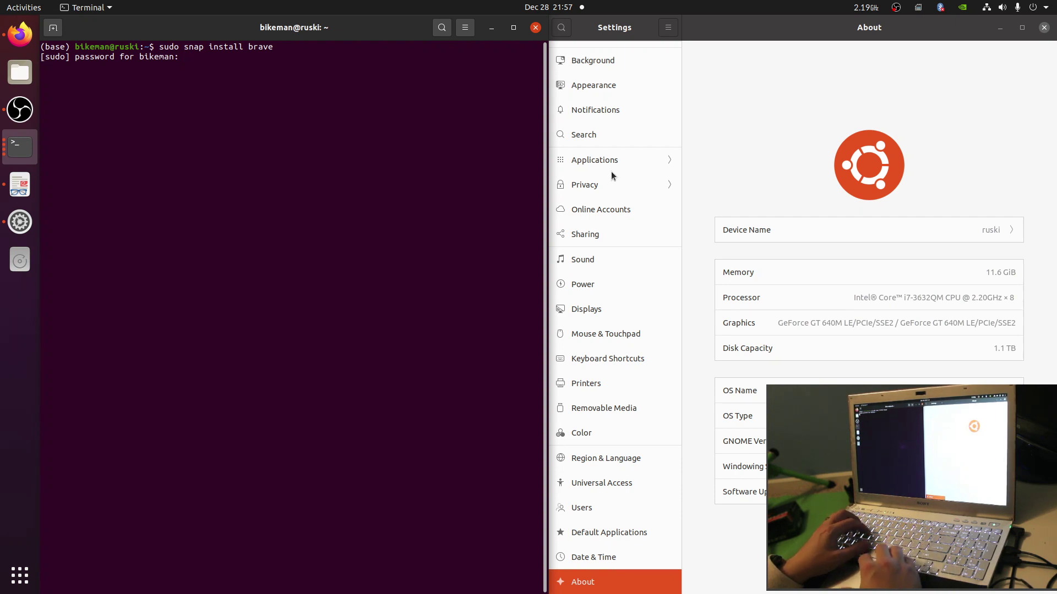
key("Return")
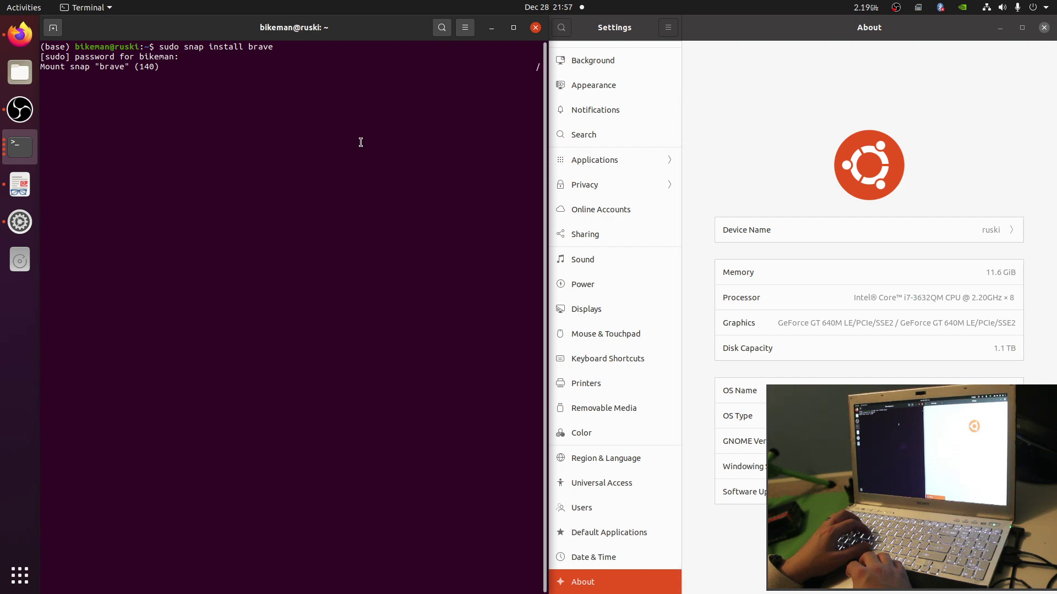
left_click(22, 190)
key("ctrl+alt+Down")
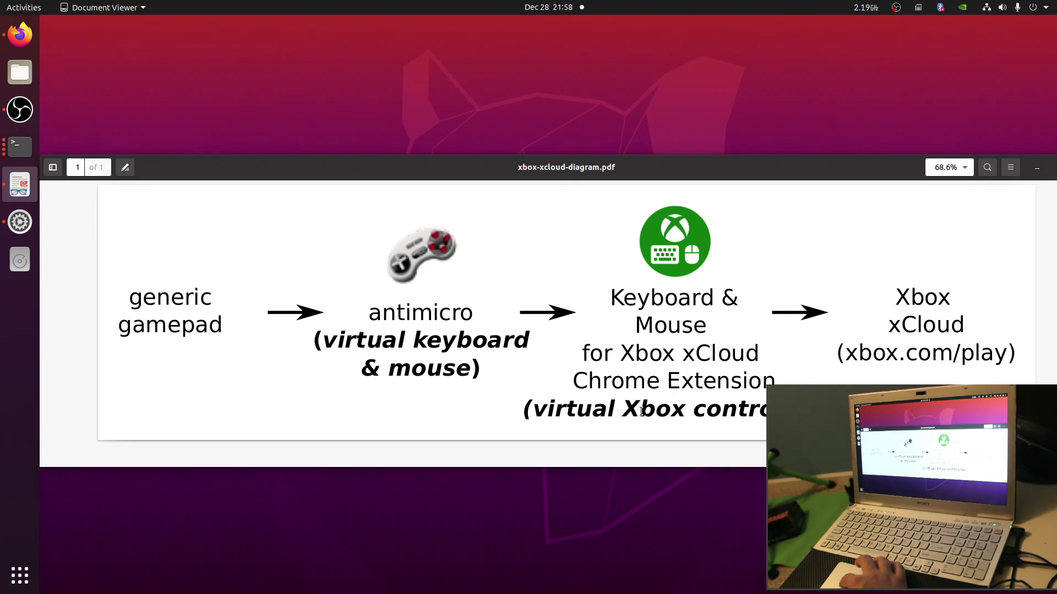
Launch Brave with 'brave' from the terminal, dismiss the first-run dialog, and return to the PDF
key("super+h")
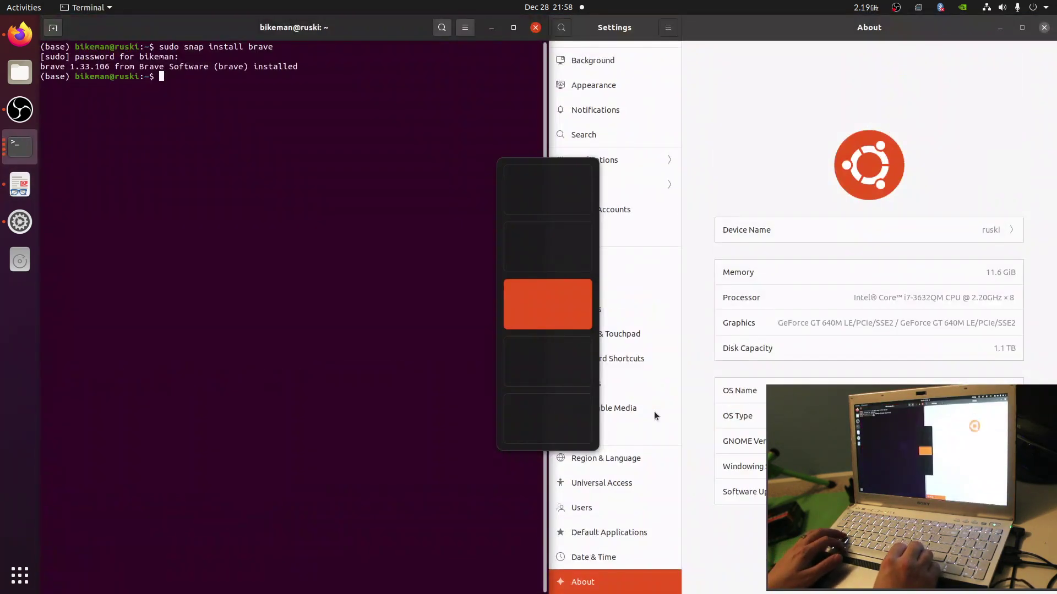
type("bra")
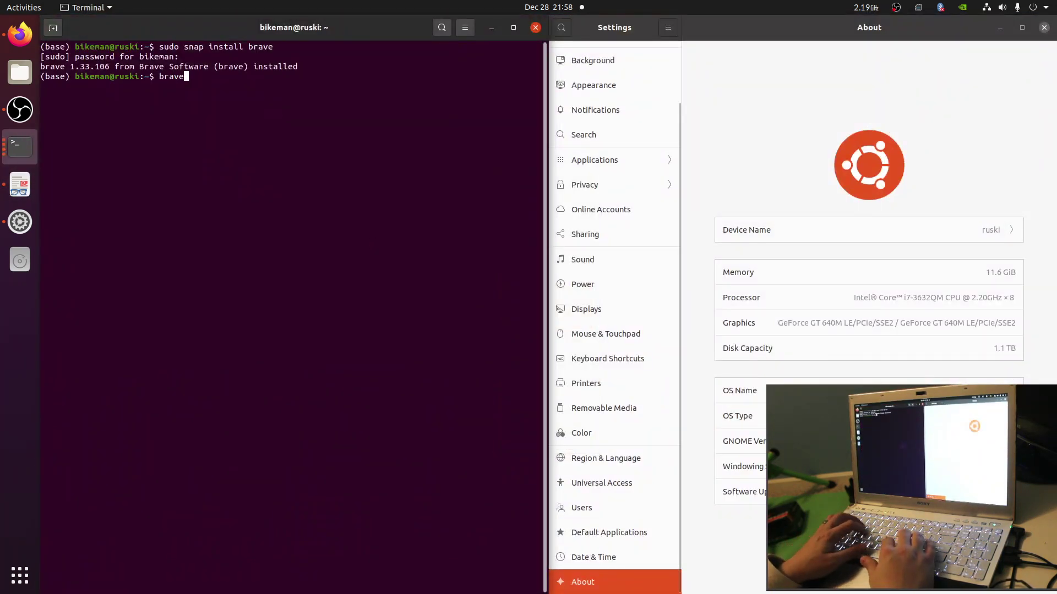
type("ve")
key("Return")
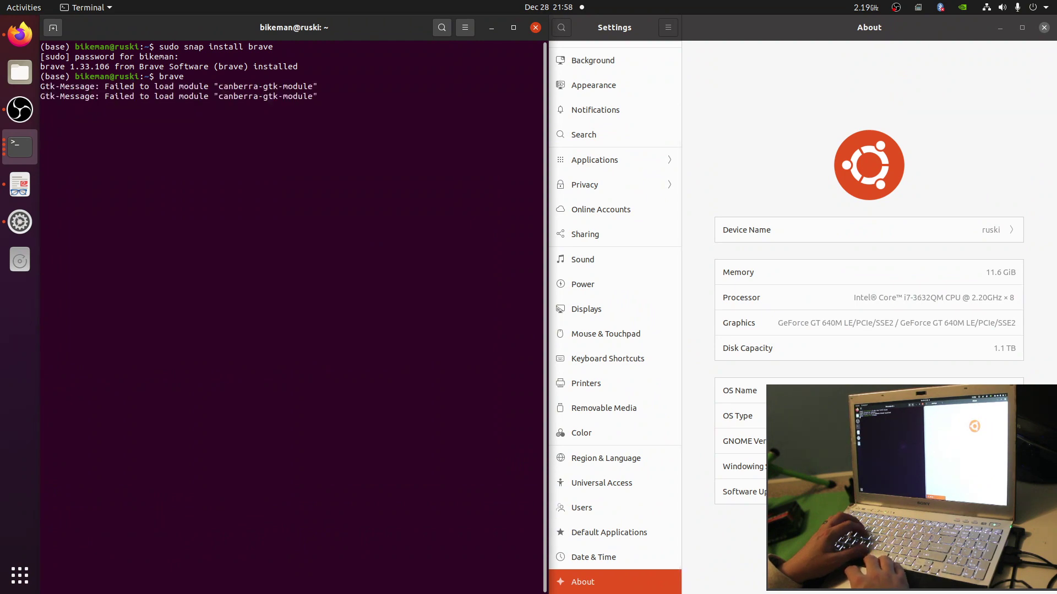
key("Return")
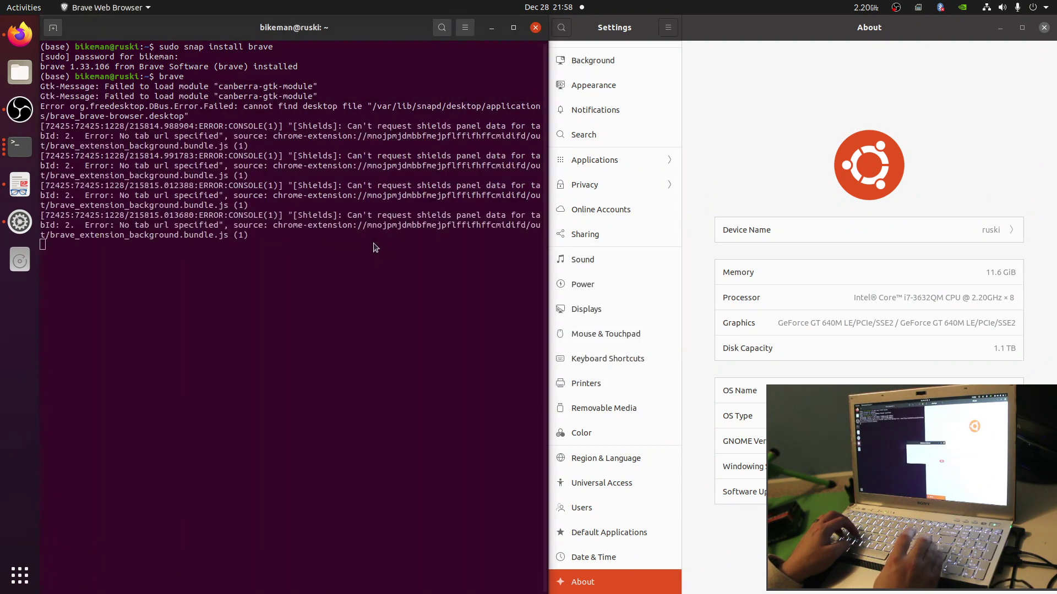
key("alt+Tab")
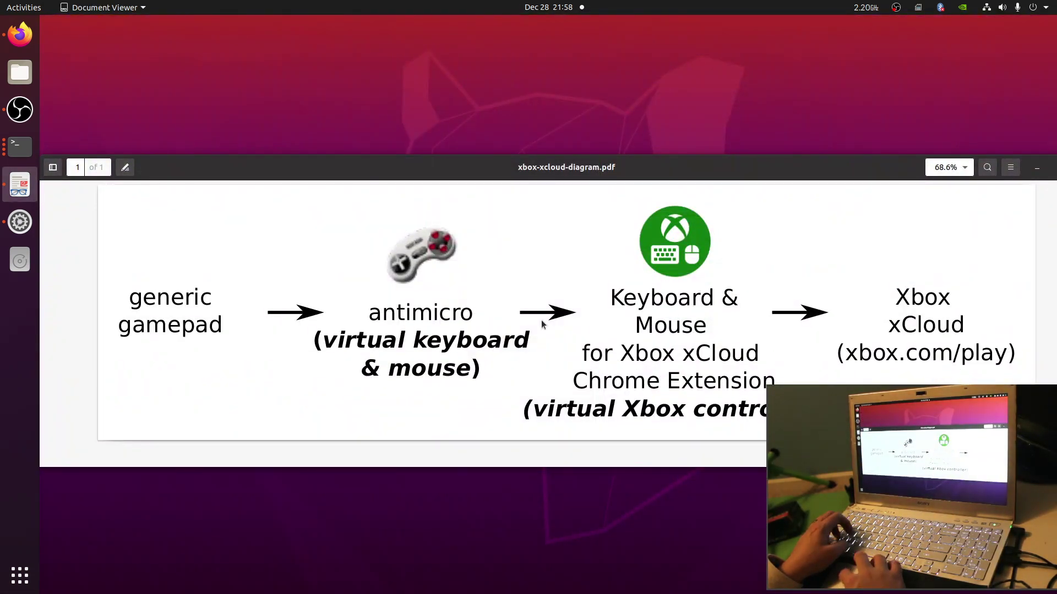
Load xbox.com/play in Brave and choose Sign In on the Cloud Gaming page
key("alt+Tab")
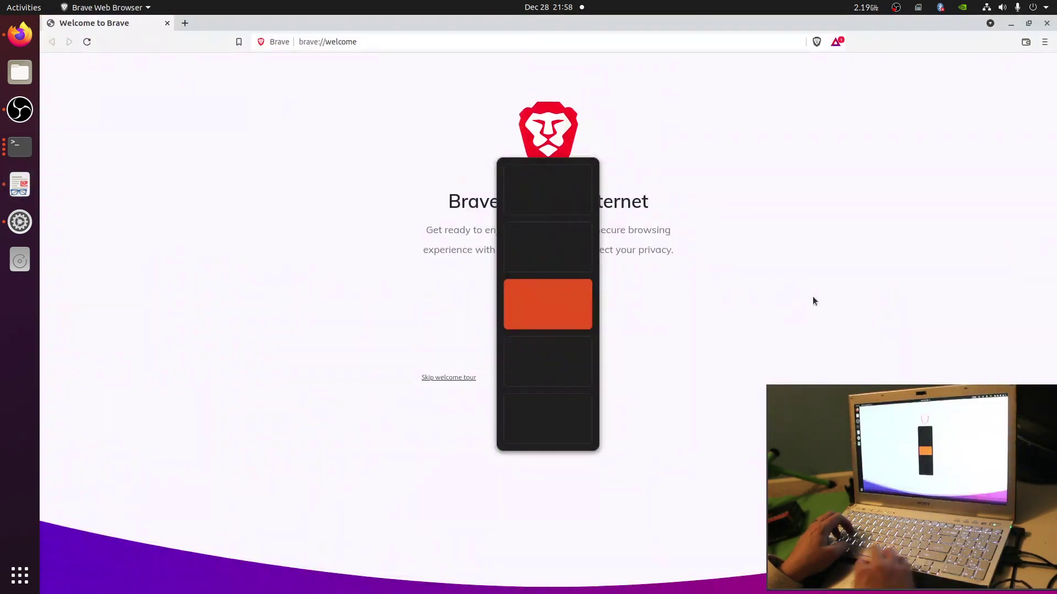
left_click(541, 37)
type("xbo")
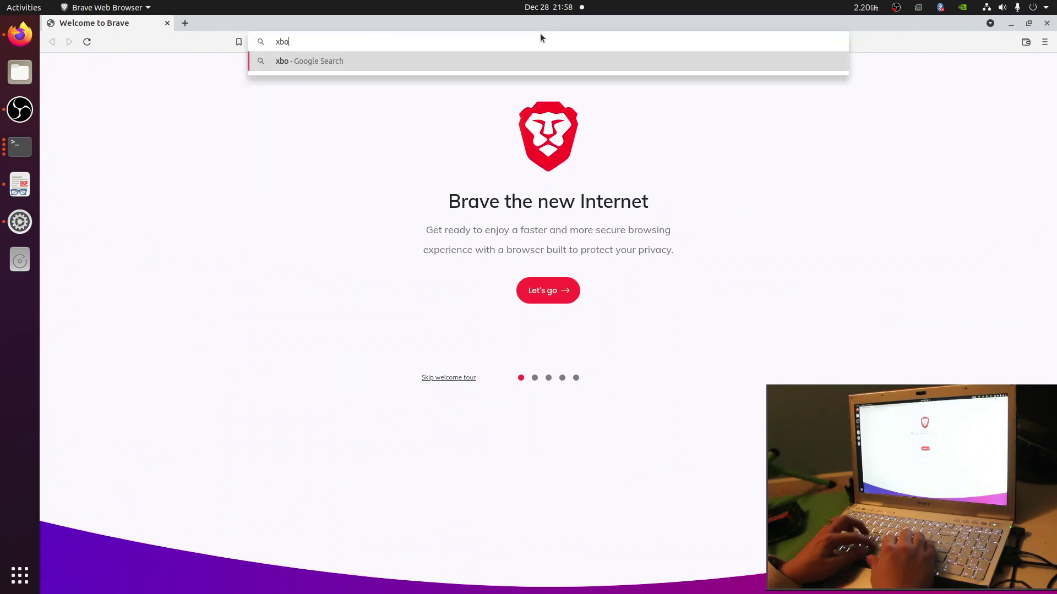
type("x.com/play")
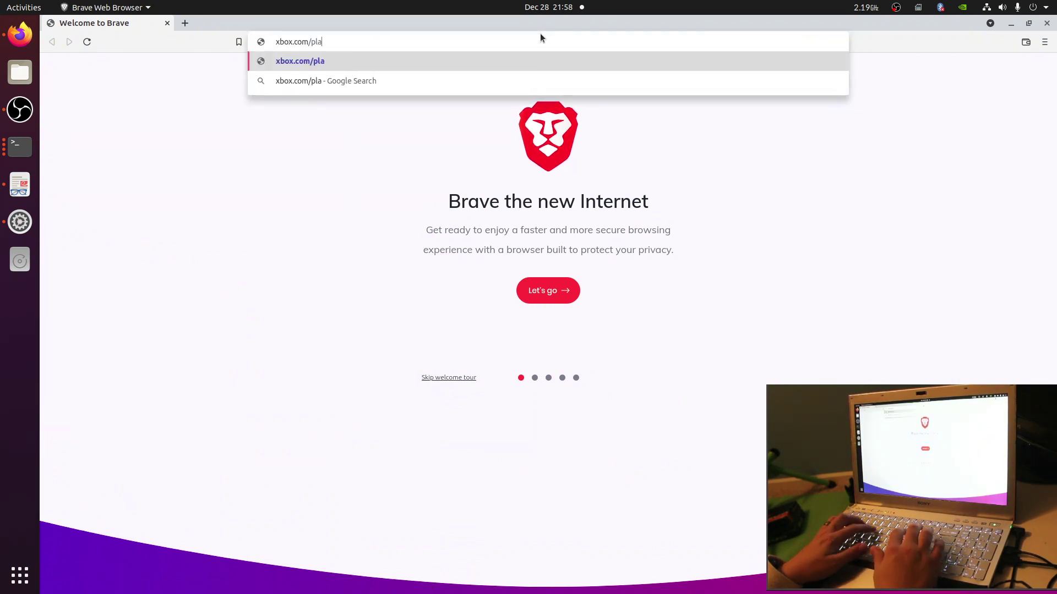
key("Return")
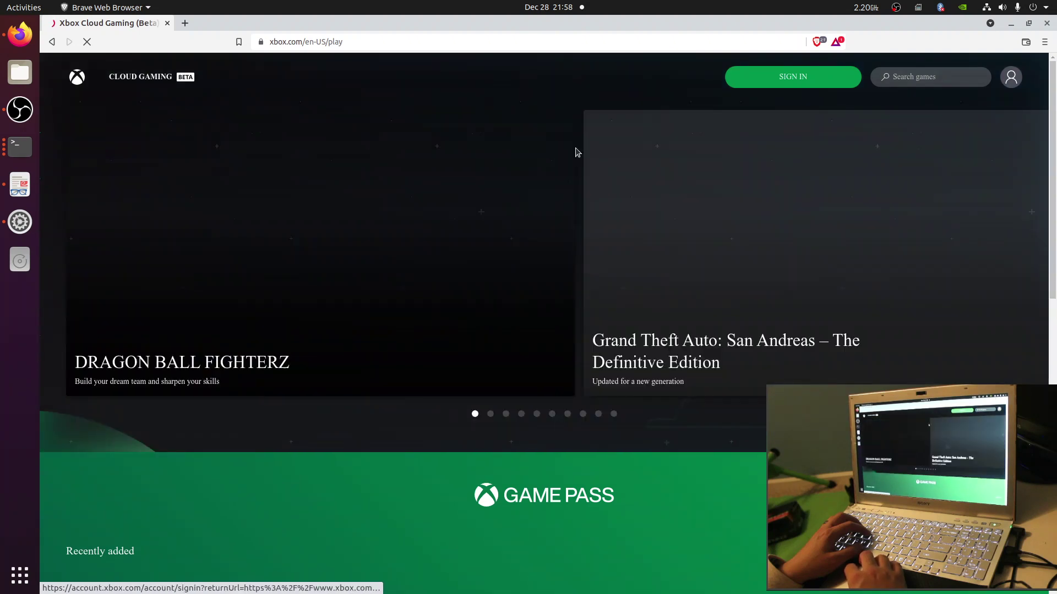
left_click(575, 149)
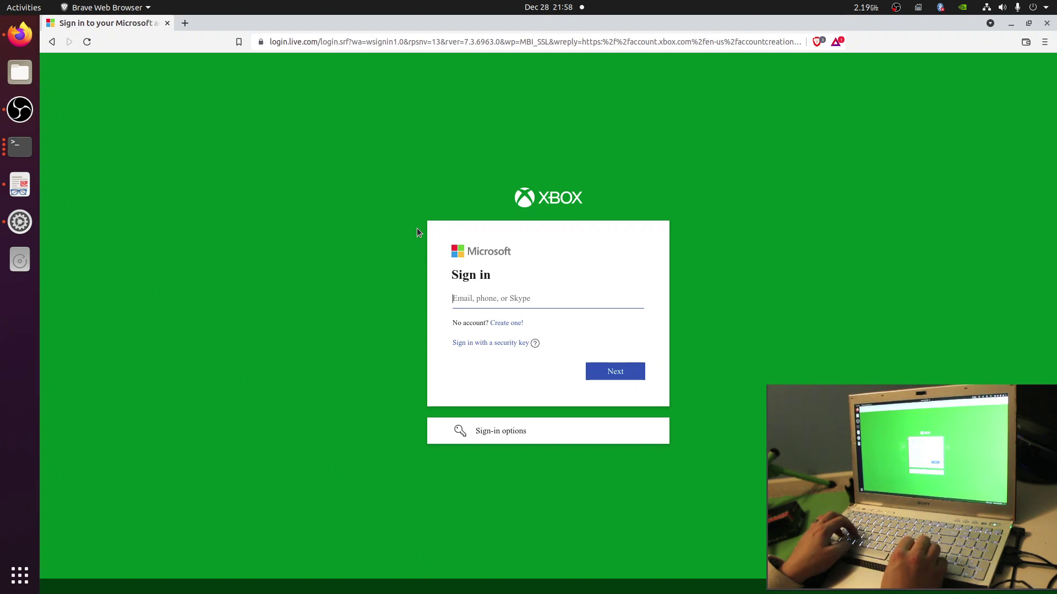
Bring OBS Studio forward, then return to Brave's Xbox sign-in page
left_click(20, 110)
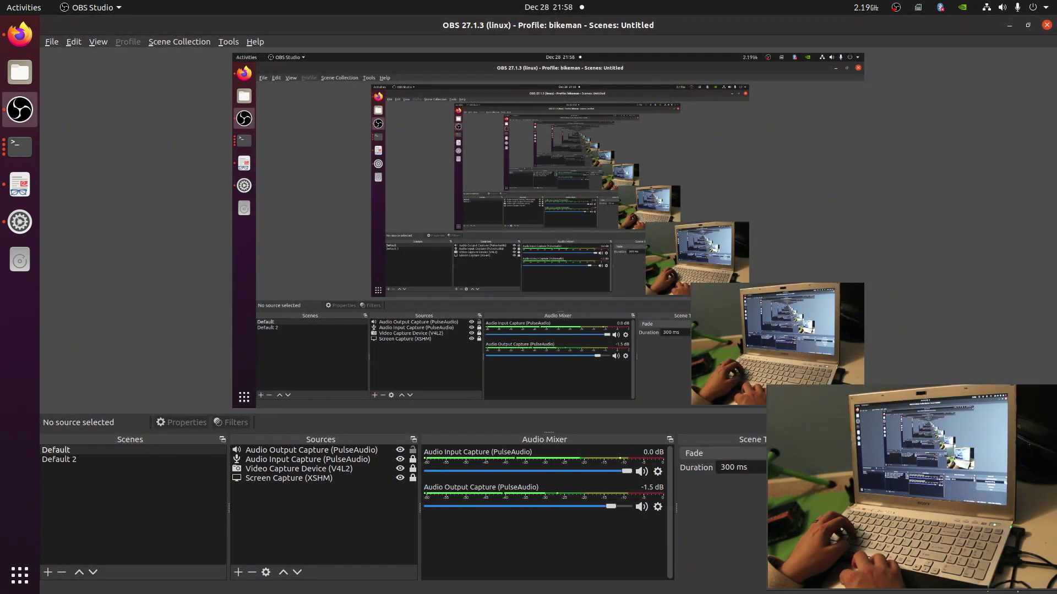
key("alt+Tab")
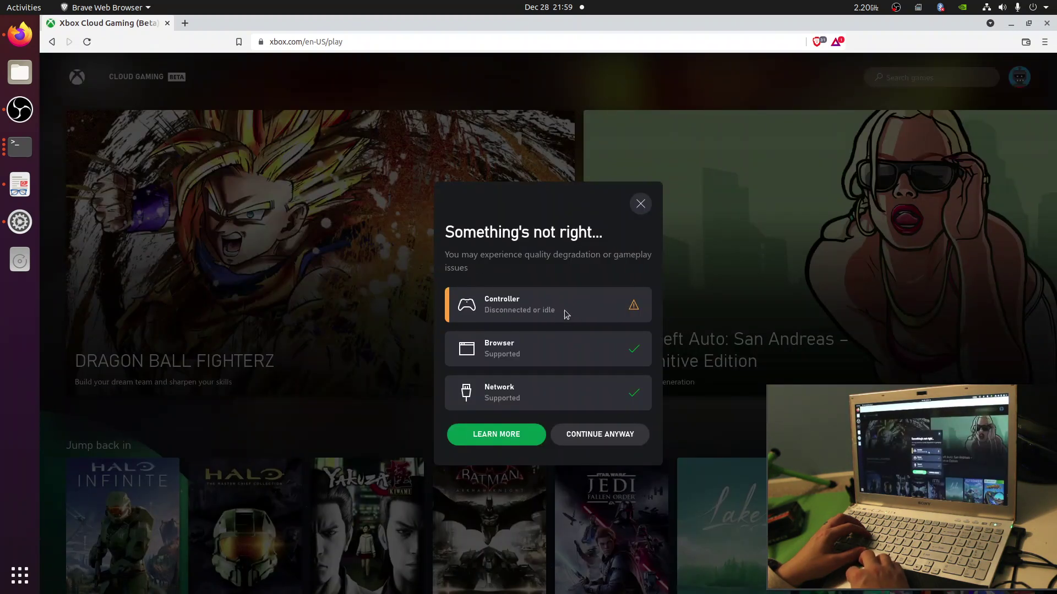
Choose Continue Anyway on the 'Something's not right...' controller warning to launch Halo Infinite
left_click(596, 436)
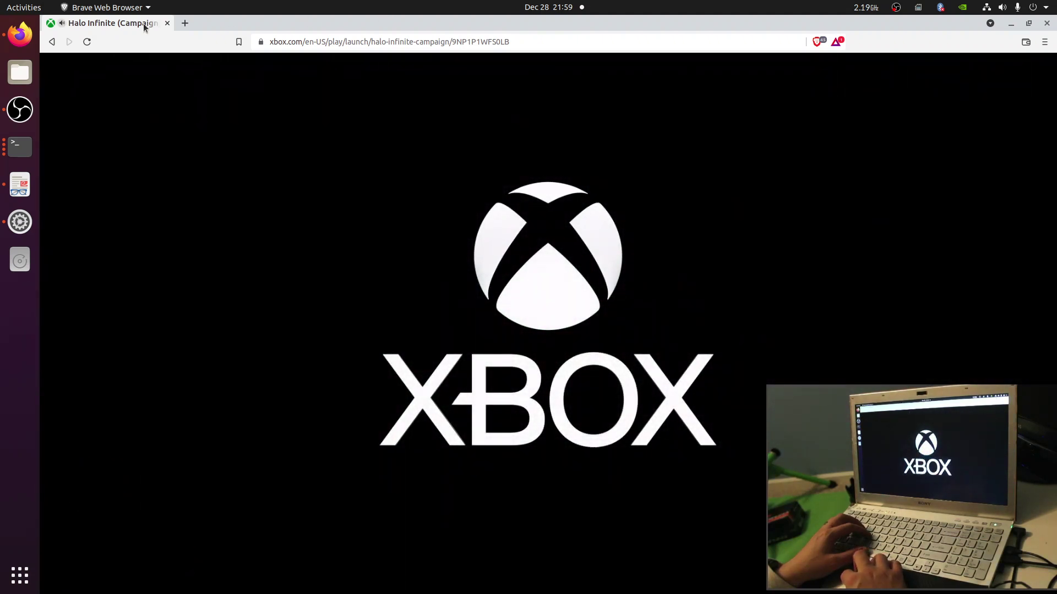
Mute the Halo Infinite tab's site audio, then switch to the xcloud diagram PDF
right_click(144, 27)
left_click(168, 121)
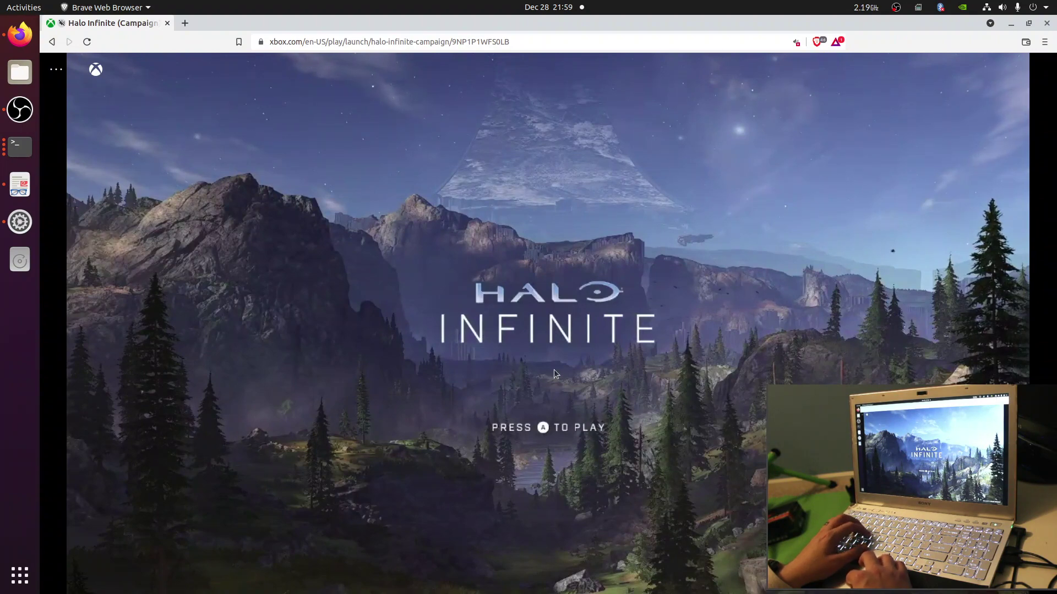
key("alt+Tab")
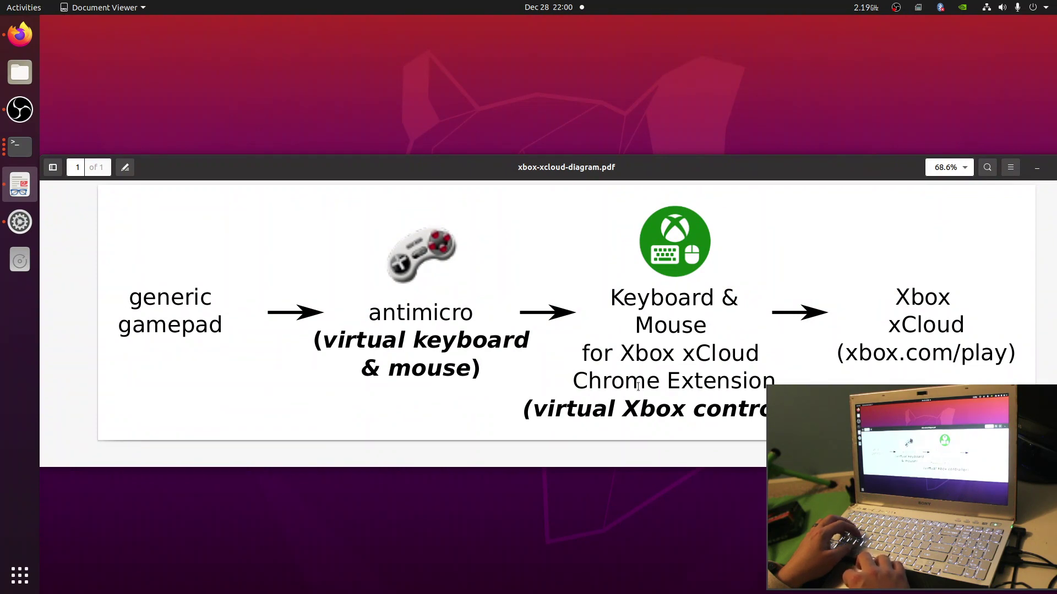
Search Google for 'chrome extensions' in a new Brave tab and open the Chrome Web Store
key("alt+Tab")
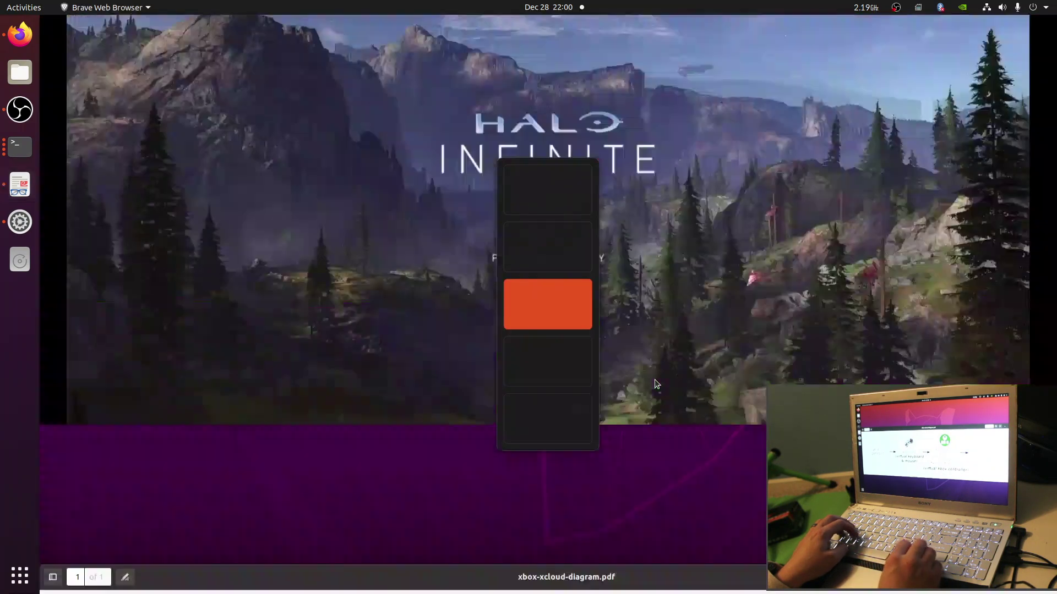
key("ctrl+t")
type("chrom")
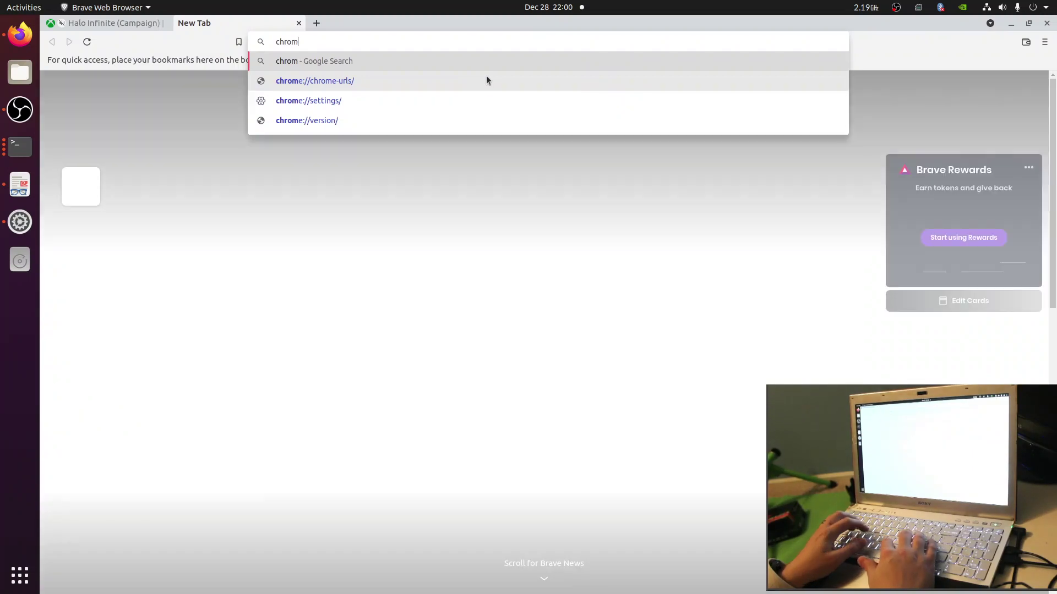
type("e extensions")
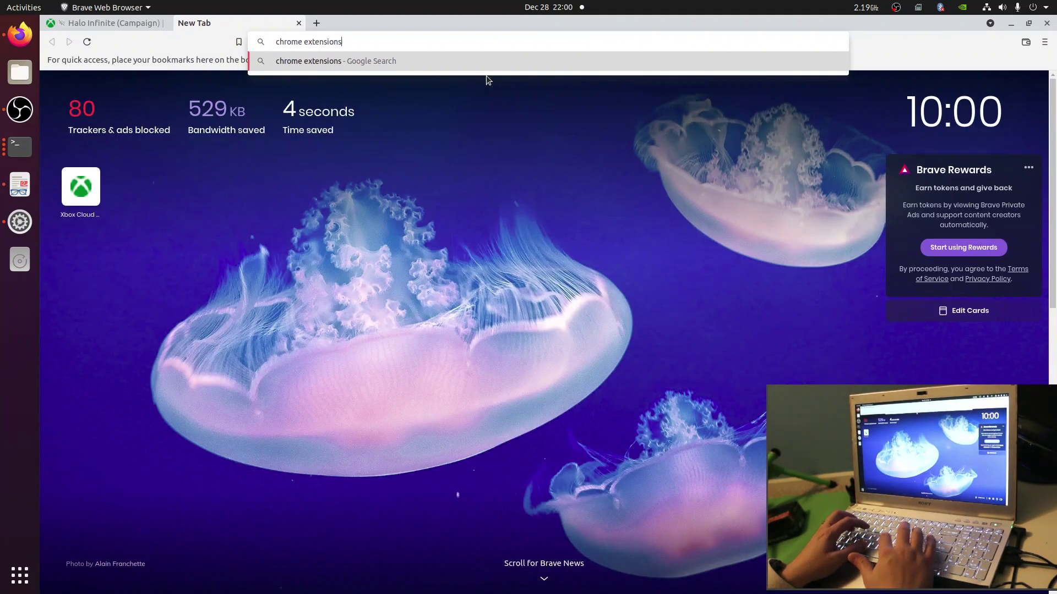
key("Return")
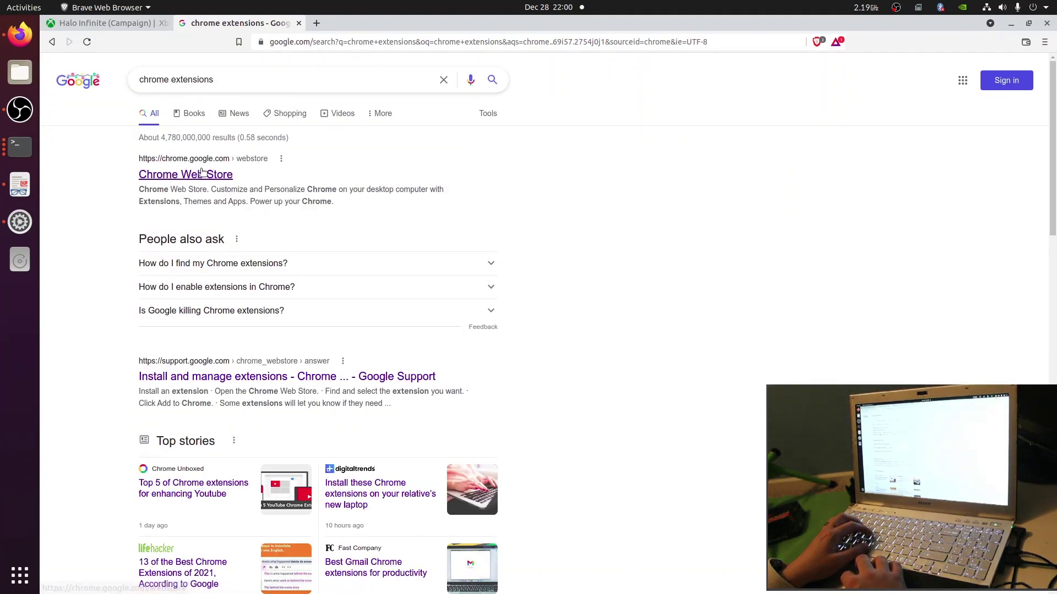
left_click(185, 175)
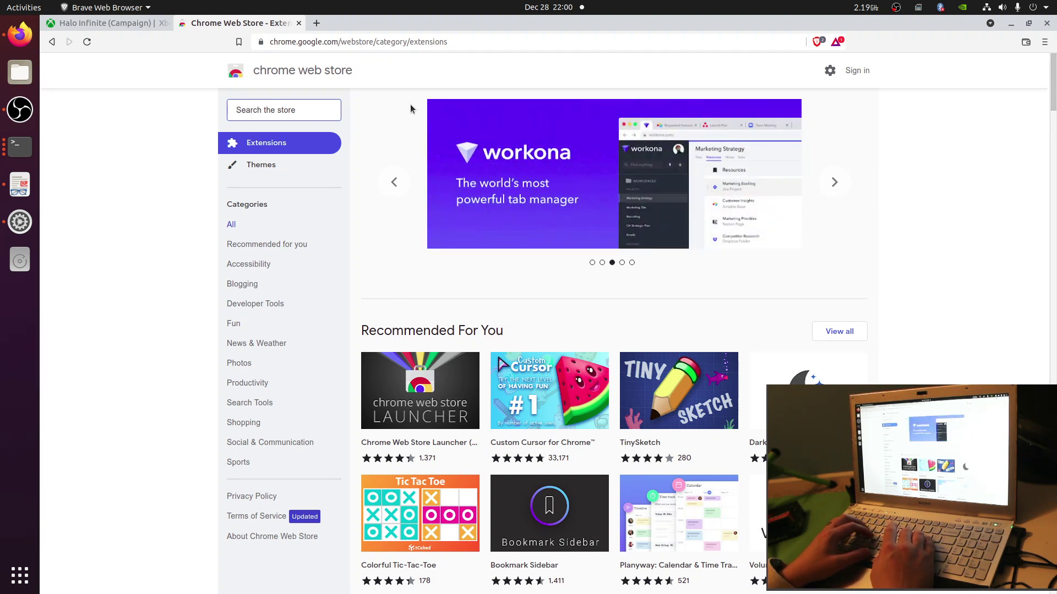
Search the store for 'keyboard virtual keyboard xbox' and open the Keyboard & Mouse for Xbox xCloud listing
type("yboard")
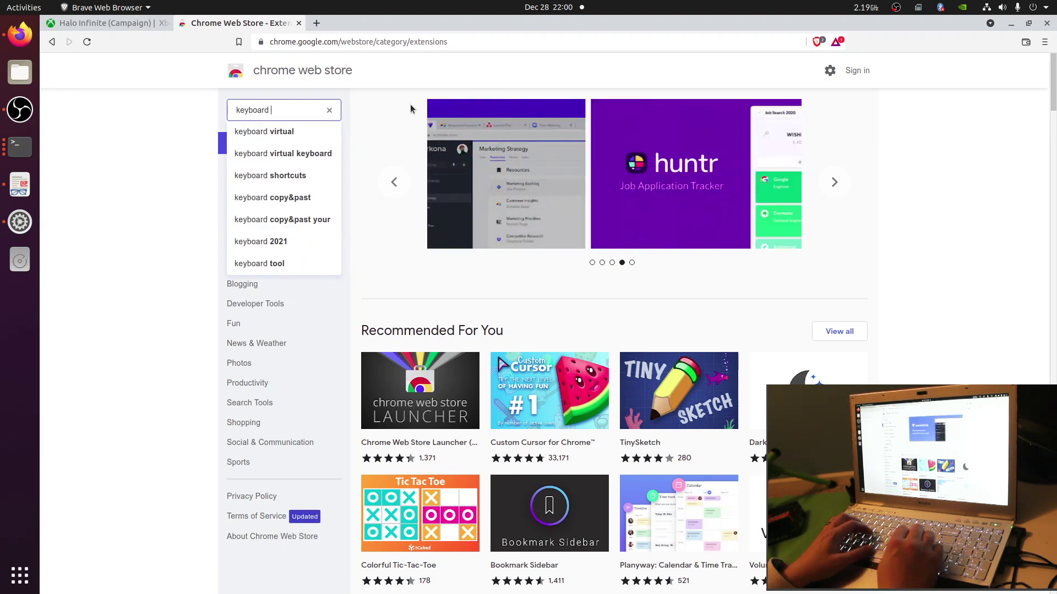
key("Down")
key("Down")
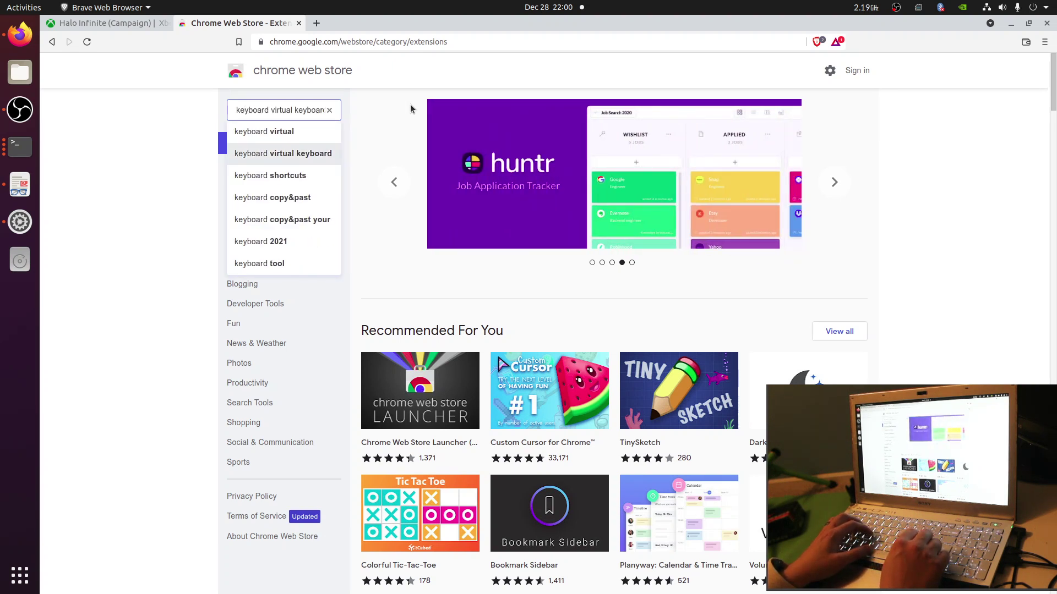
type("xbox")
key("Return")
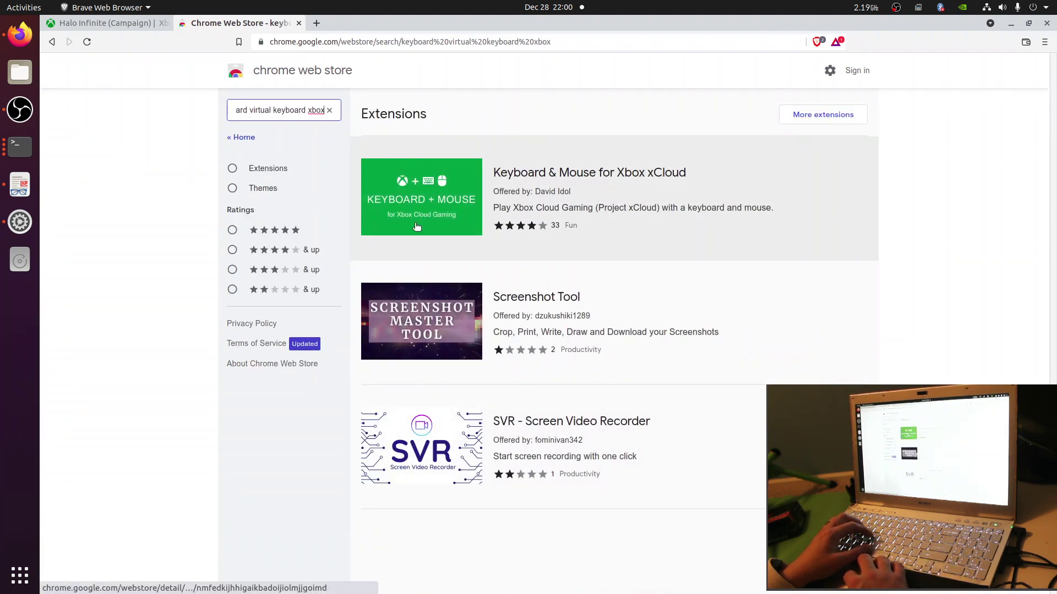
left_click(515, 168)
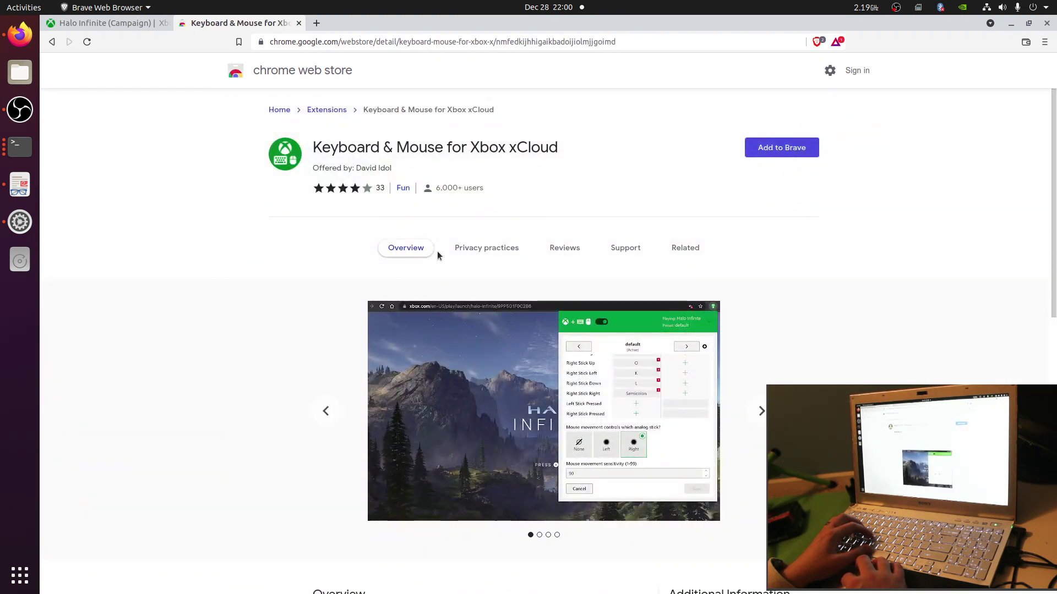
Open the extension's website in a new tab, scroll through its Features, and return to the store listing
scroll(504, 236, "down", 7)
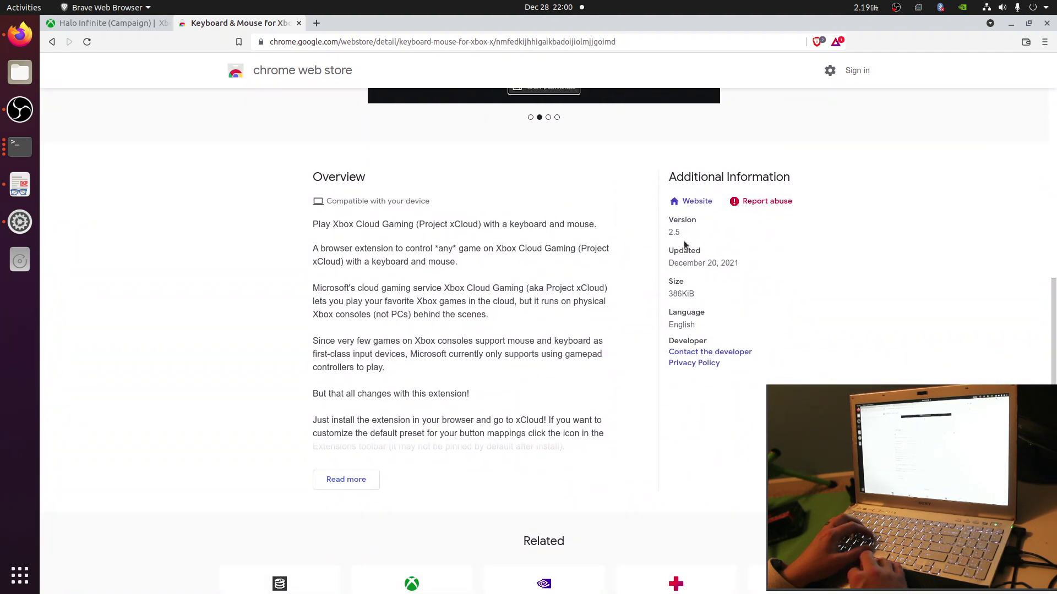
middle_click(697, 200)
scroll(441, 210, "up", 6)
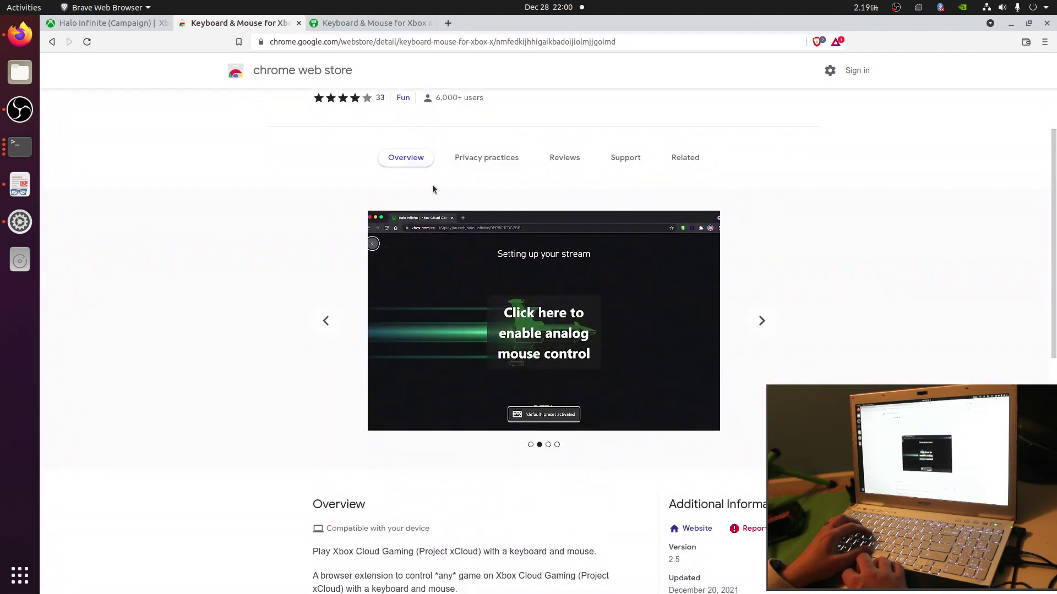
left_click(390, 28)
scroll(487, 289, "down", 5)
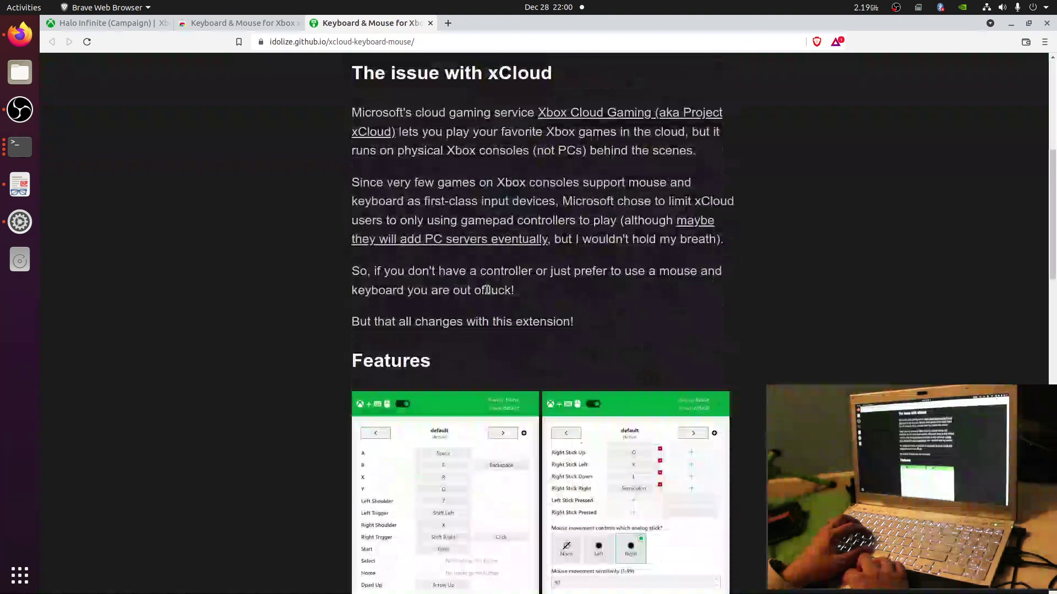
scroll(467, 205, "up", 2)
scroll(511, 258, "down", 9)
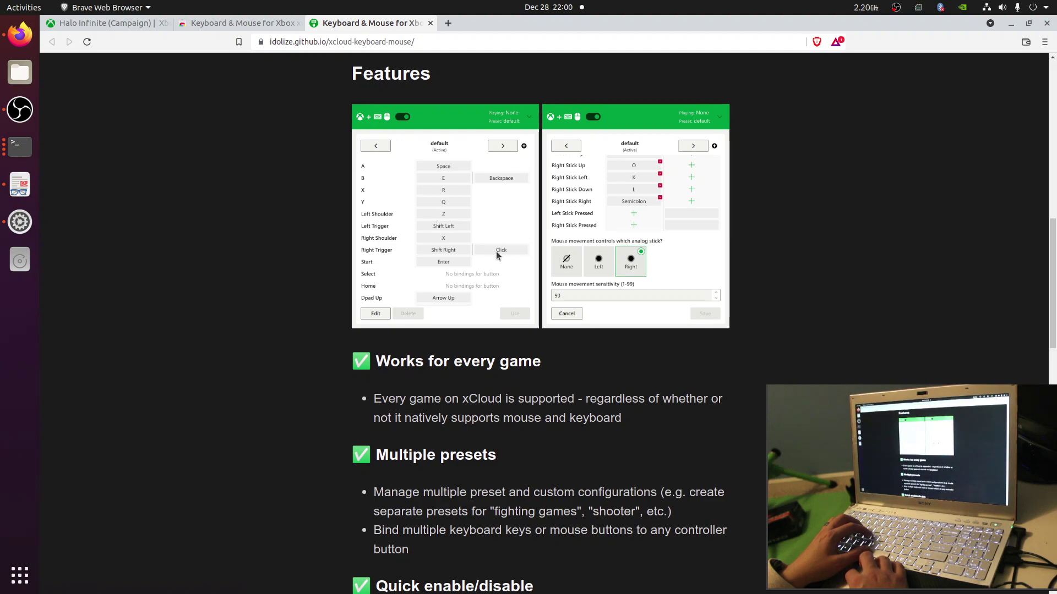
scroll(486, 279, "down", 4)
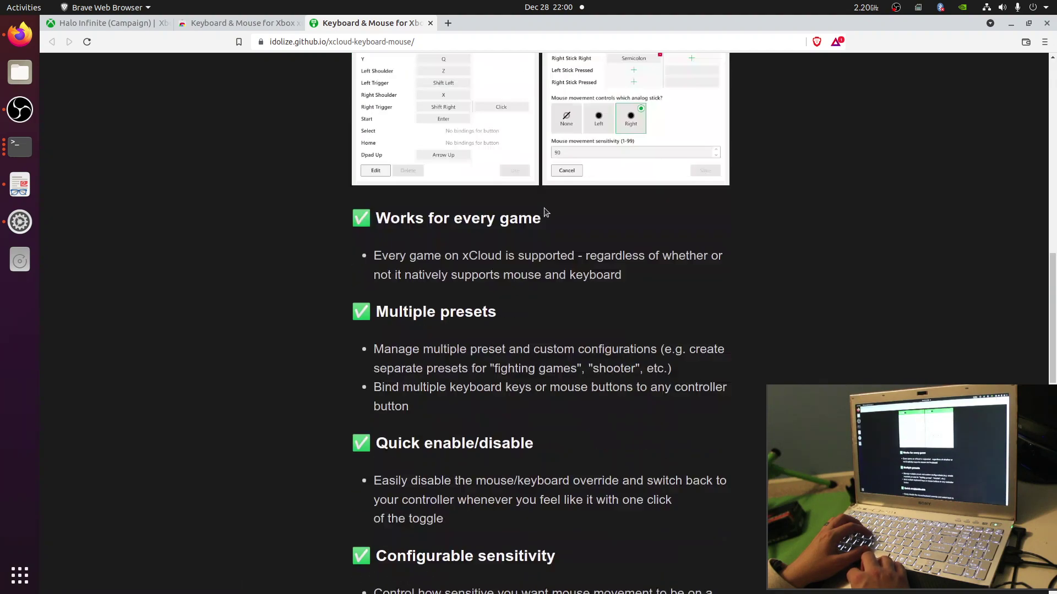
scroll(487, 356, "down", 3)
scroll(486, 356, "up", 15)
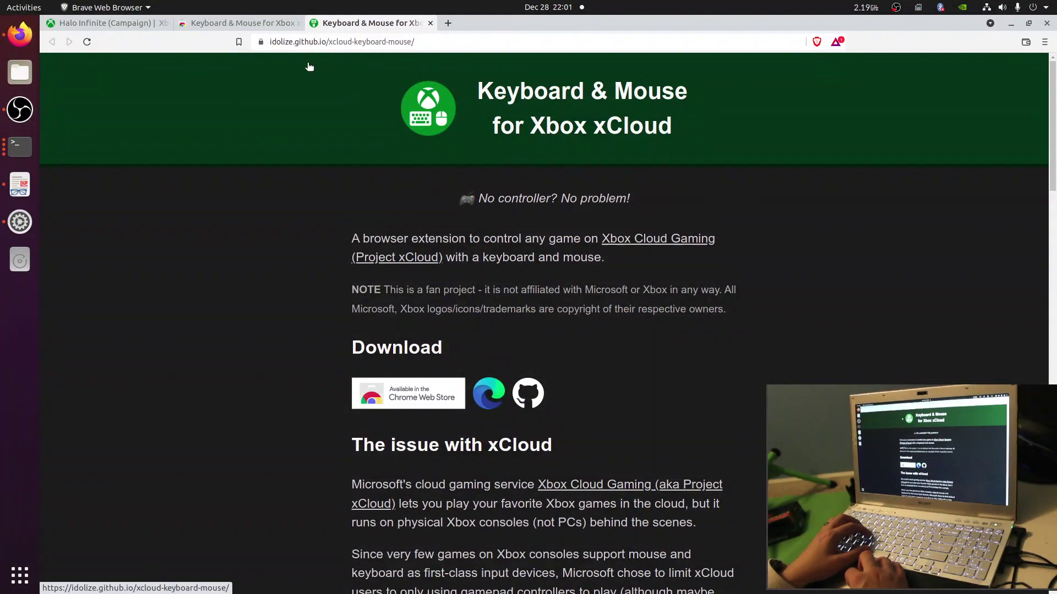
left_click(275, 26)
Add Keyboard & Mouse for Xbox xCloud to Brave and dismiss the extension-added notice
scroll(661, 236, "up", 3)
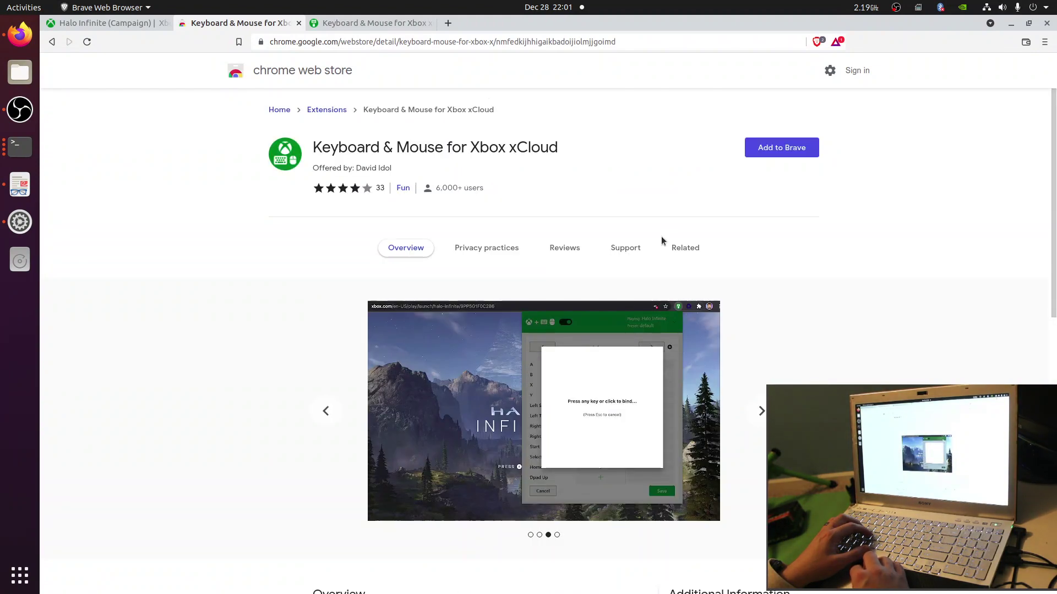
left_click(809, 155)
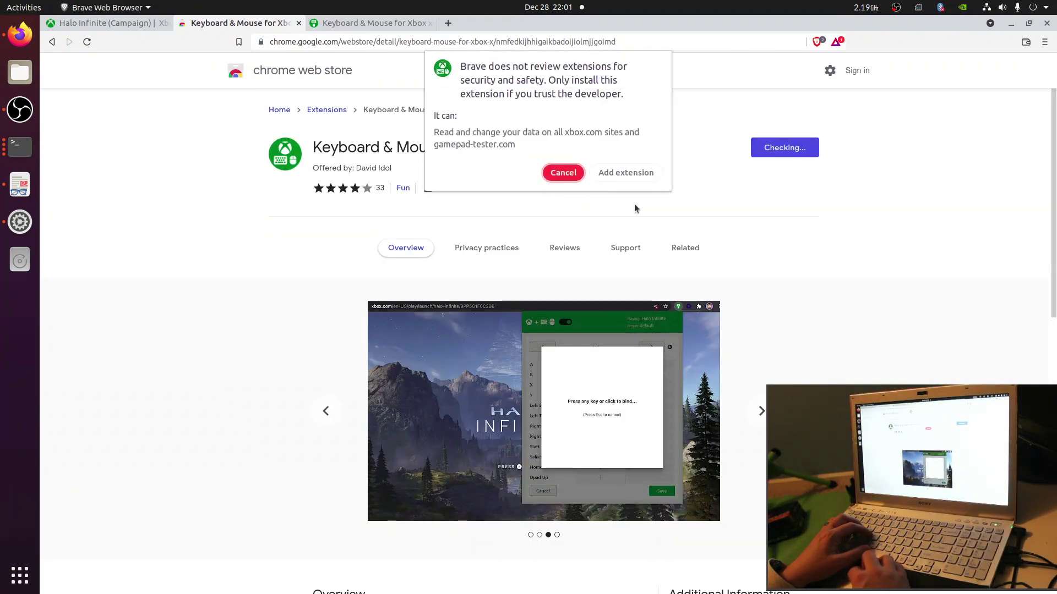
left_click(611, 171)
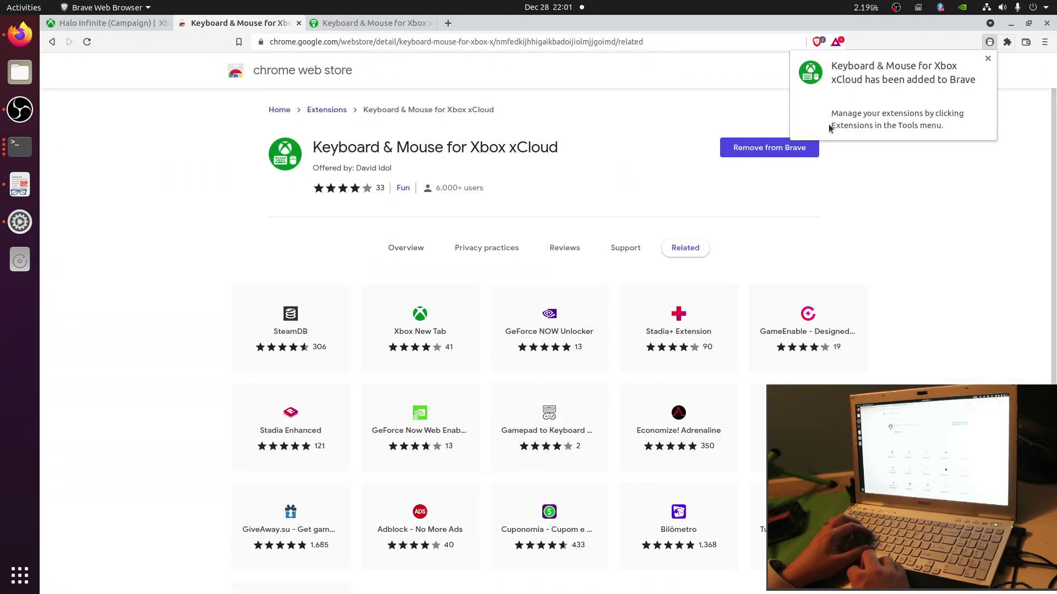
left_click(988, 59)
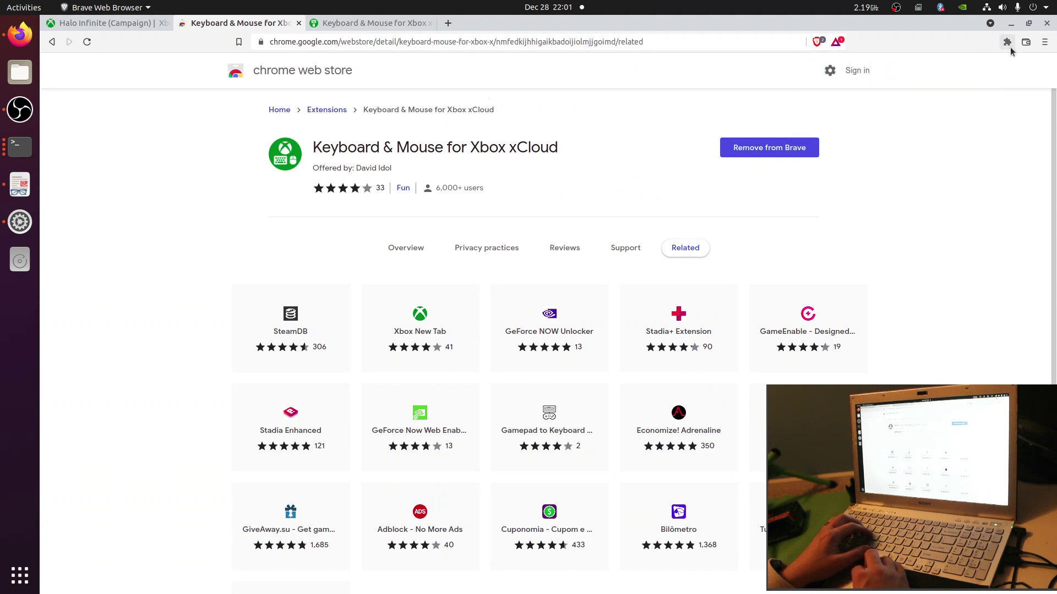
Check the extension's options from the Extensions menu, then go back to the Halo Infinite tab
left_click(1007, 42)
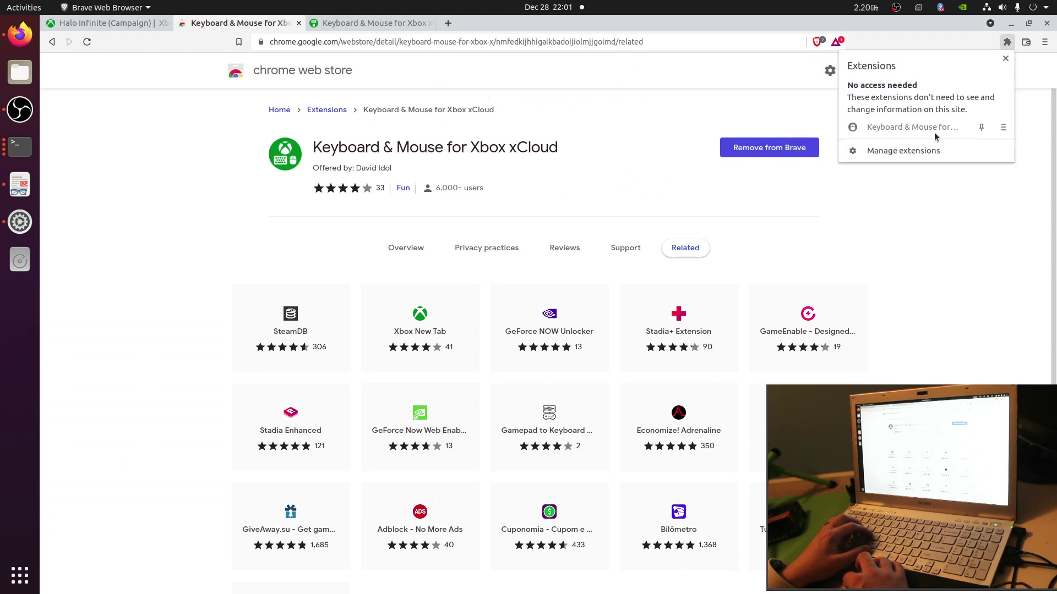
left_click(1003, 127)
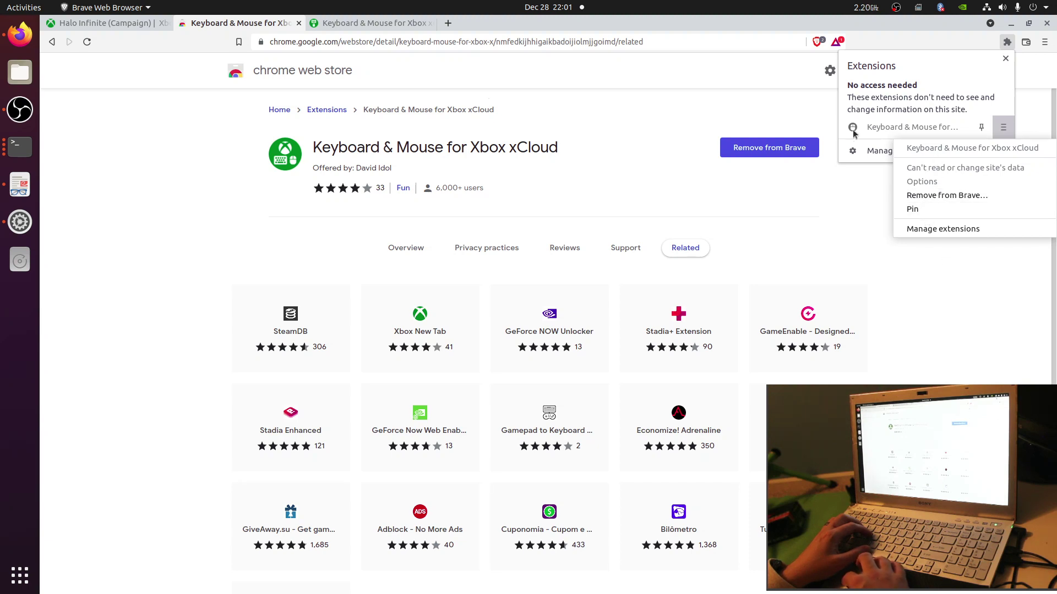
left_click(713, 101)
left_click(146, 23)
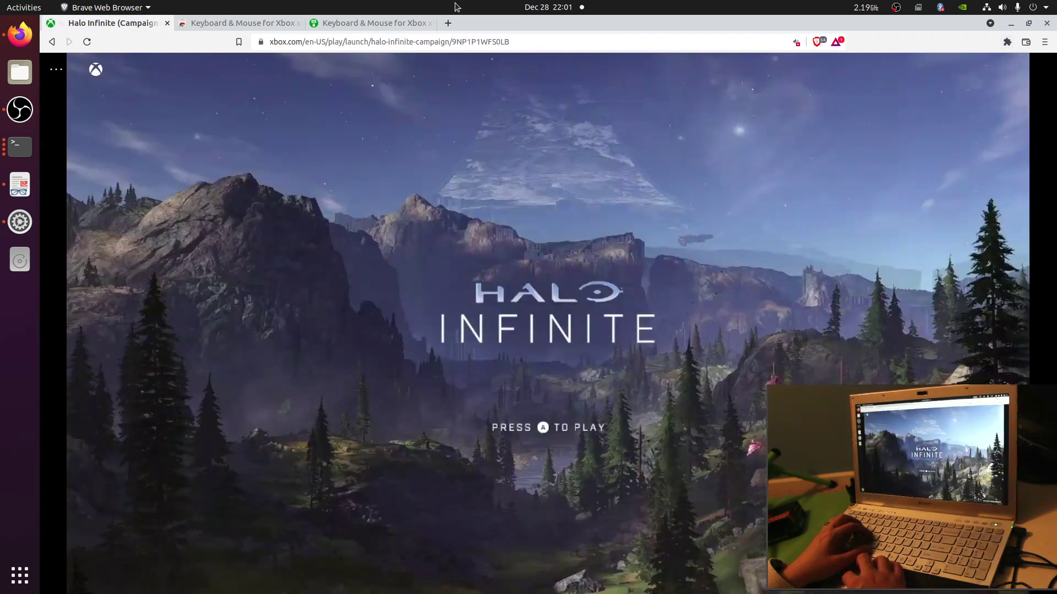
View the Keyboard & Mouse for Xbox xCloud extension's details (version 2.5, xbox.com access), then return to Halo Infinite
left_click(1007, 42)
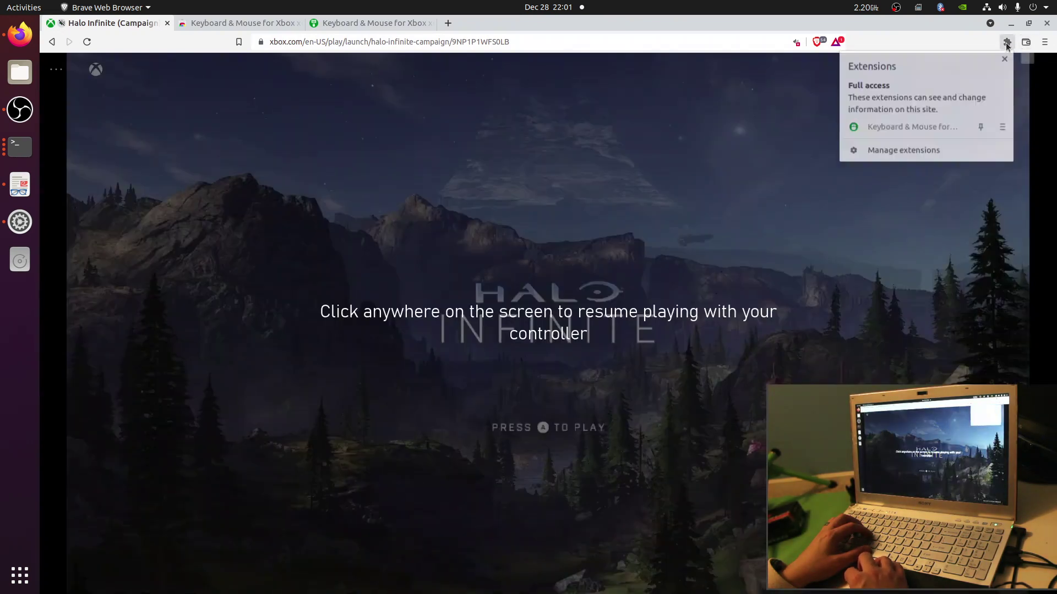
left_click(1026, 42)
left_click(1007, 42)
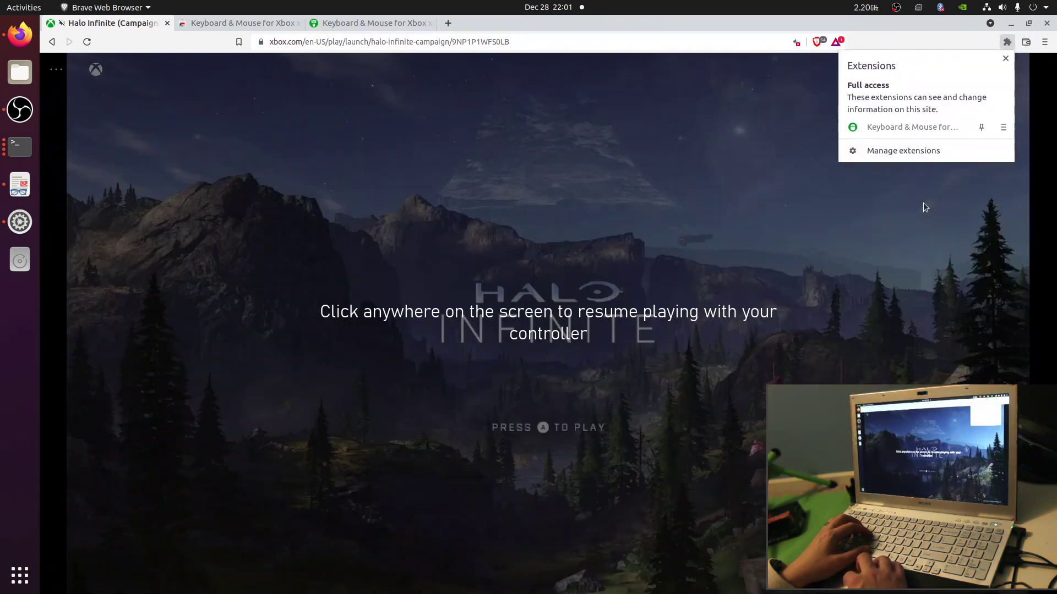
left_click(911, 151)
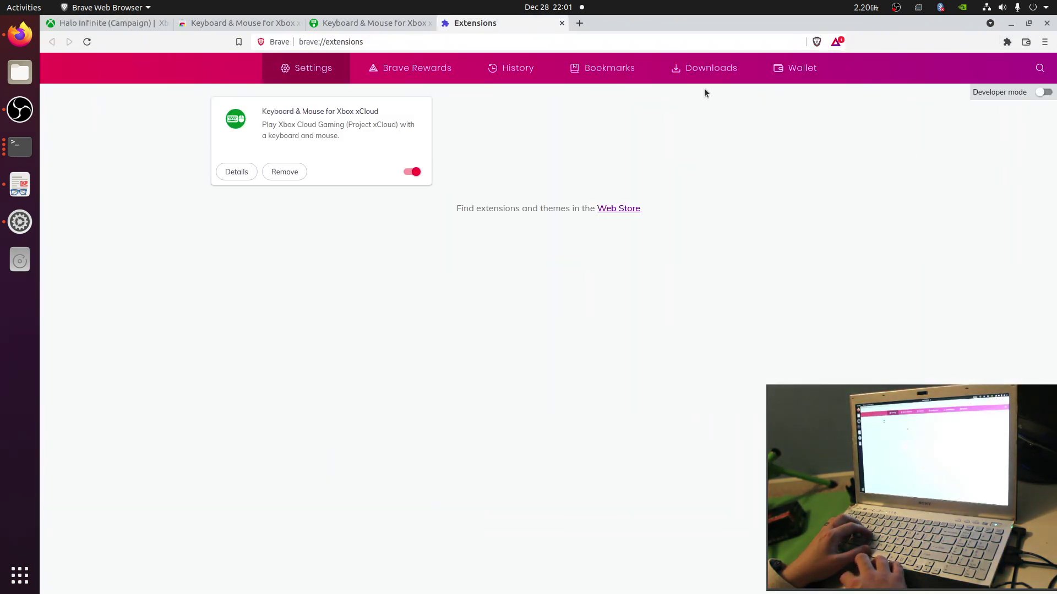
left_click(237, 172)
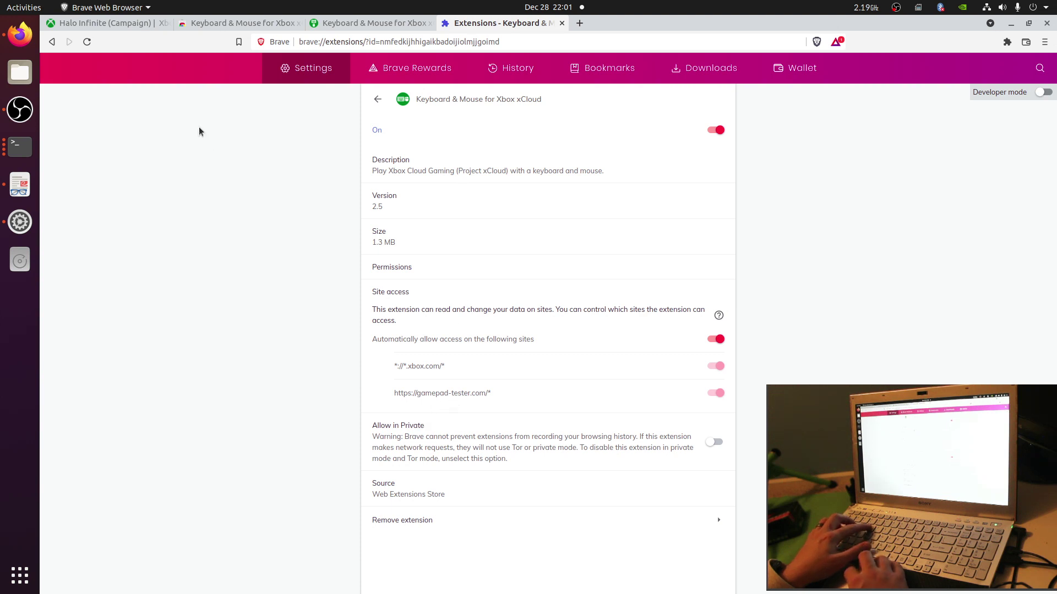
left_click(144, 23)
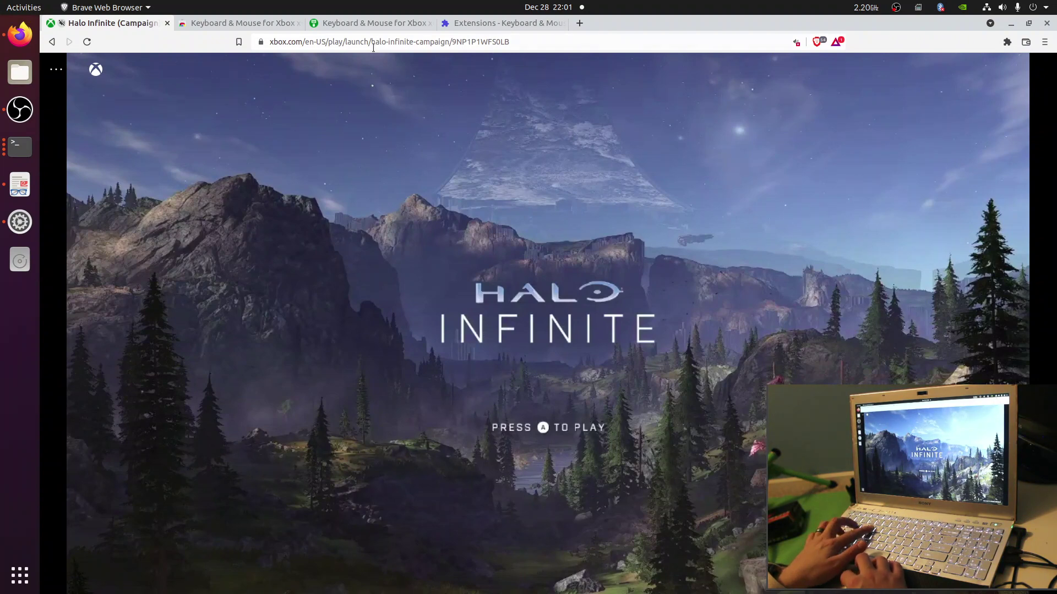
Reload Halo Infinite, go back to browsing games after the failed session, and activate Keyboard & Mouse for Xbox xCloud
key("F5")
left_click(625, 109)
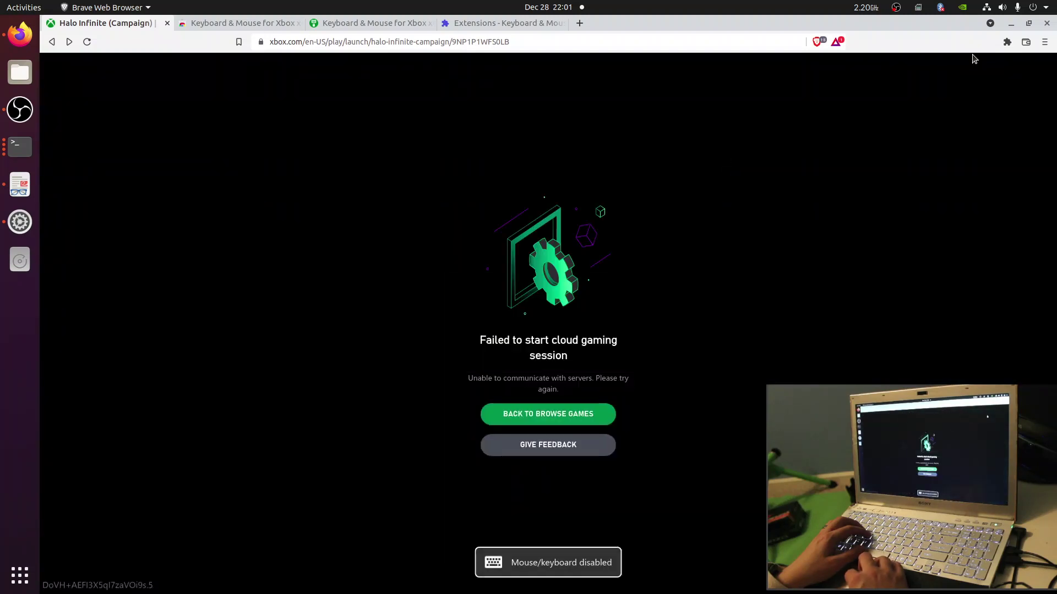
left_click(577, 416)
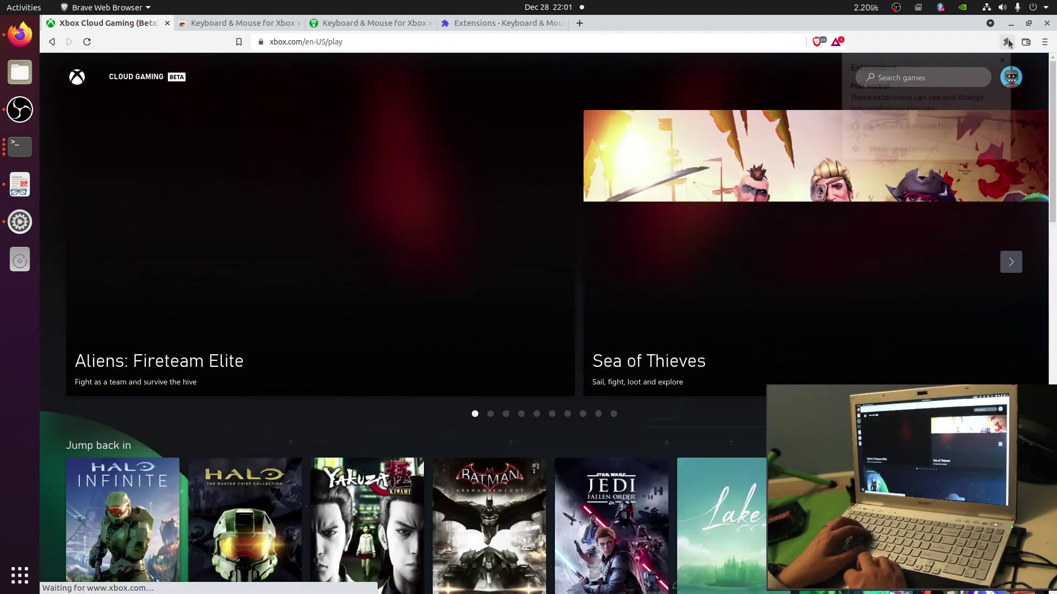
left_click(1007, 42)
left_click(892, 126)
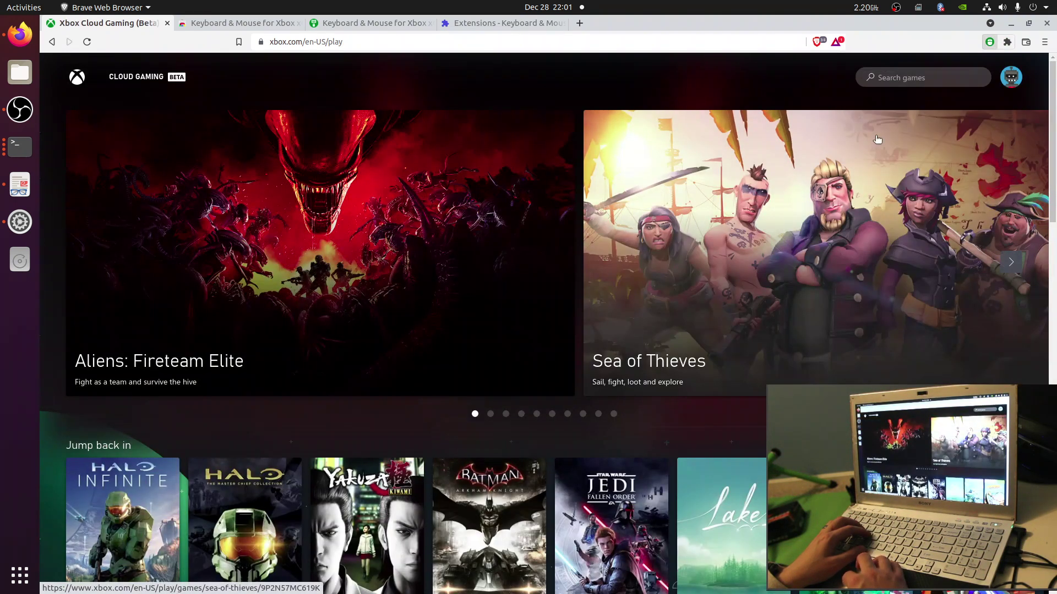